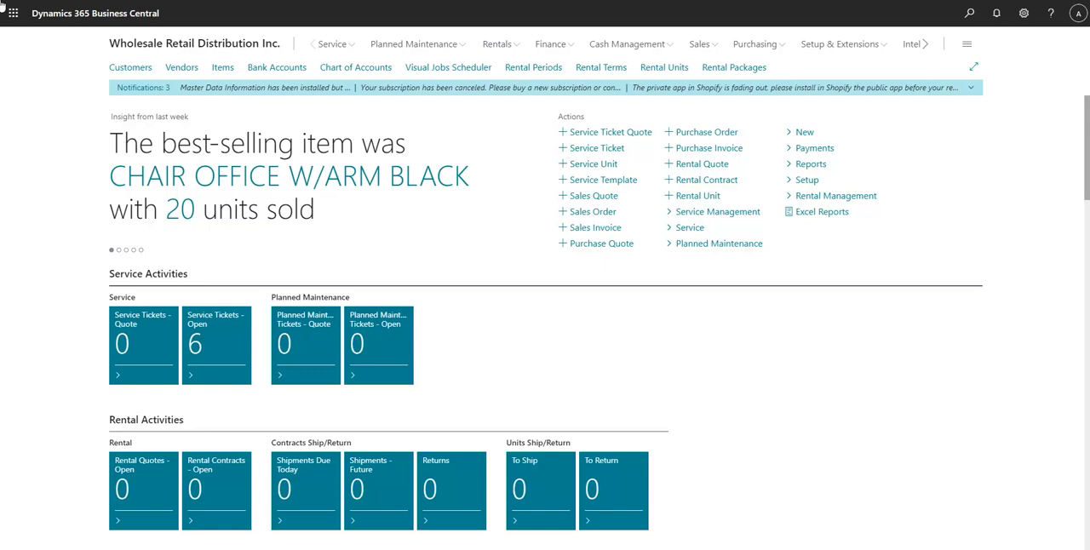
Step: Open customer No. 10000, Coho Winery, from the Customers list
left_click(140, 72)
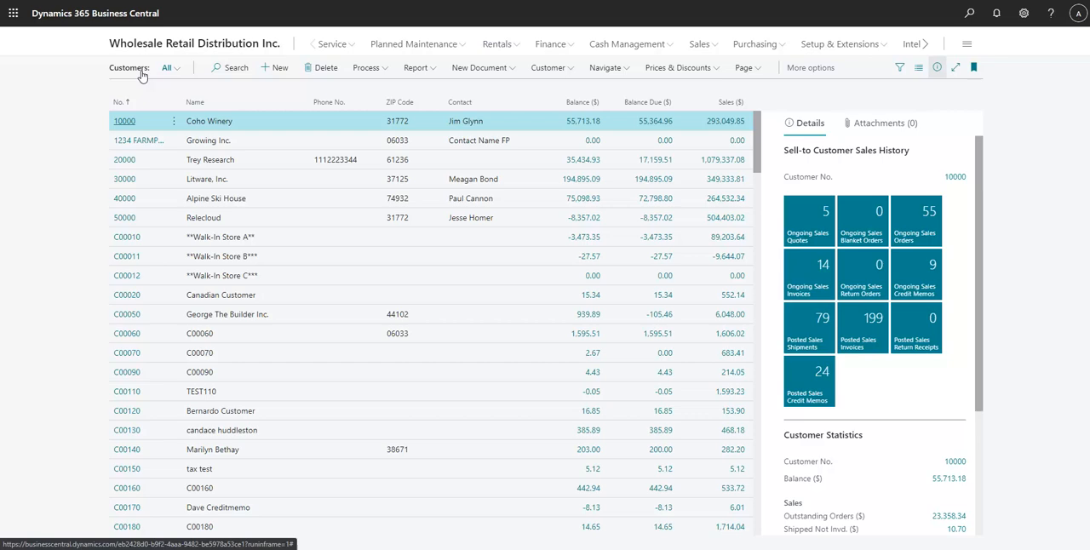
left_click(123, 120)
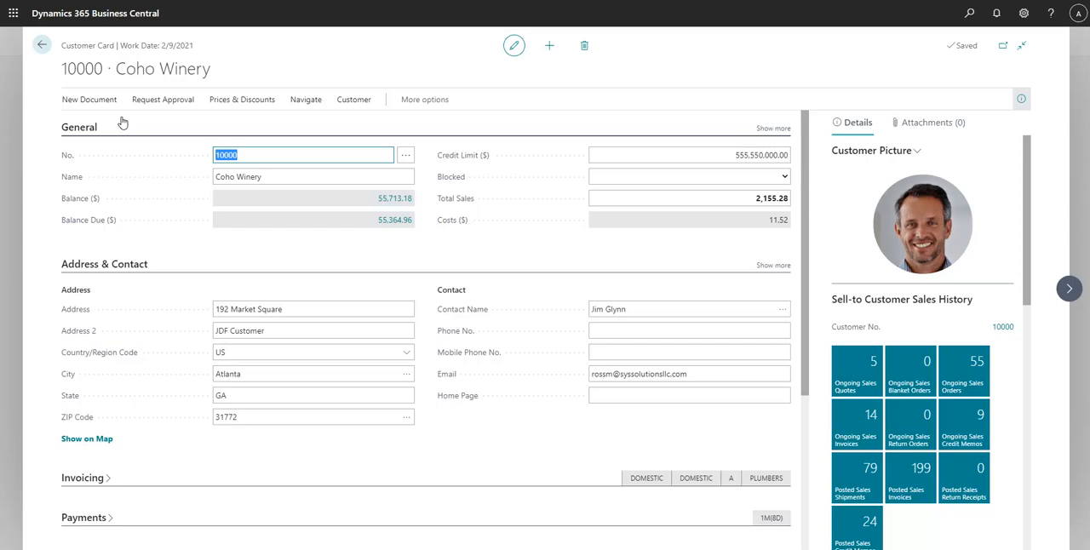
Step: Attach the Deck Plans image from Explorer to the customer's Documents and close the list
left_click(957, 124)
left_click(1011, 166)
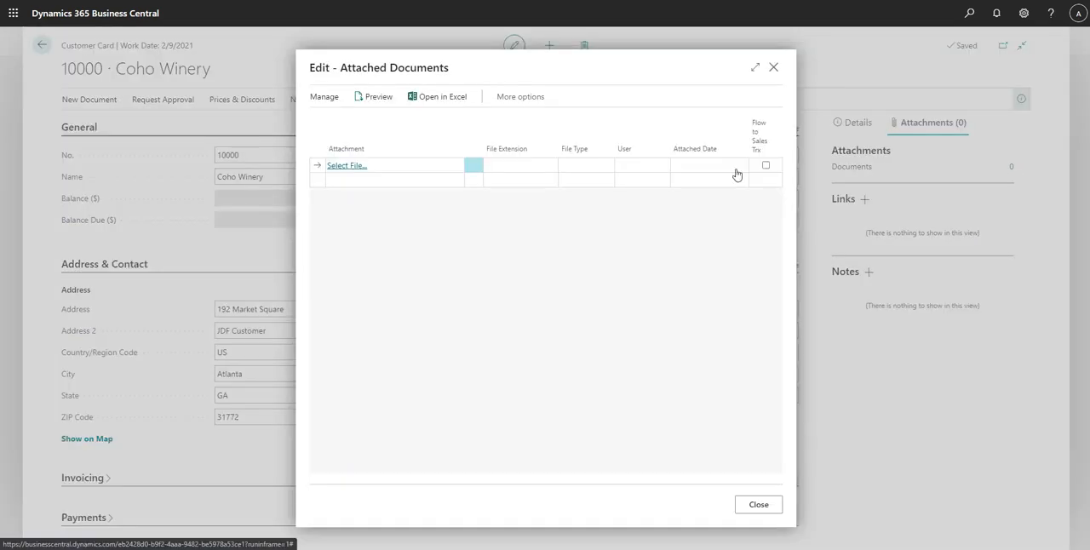
left_click(345, 165)
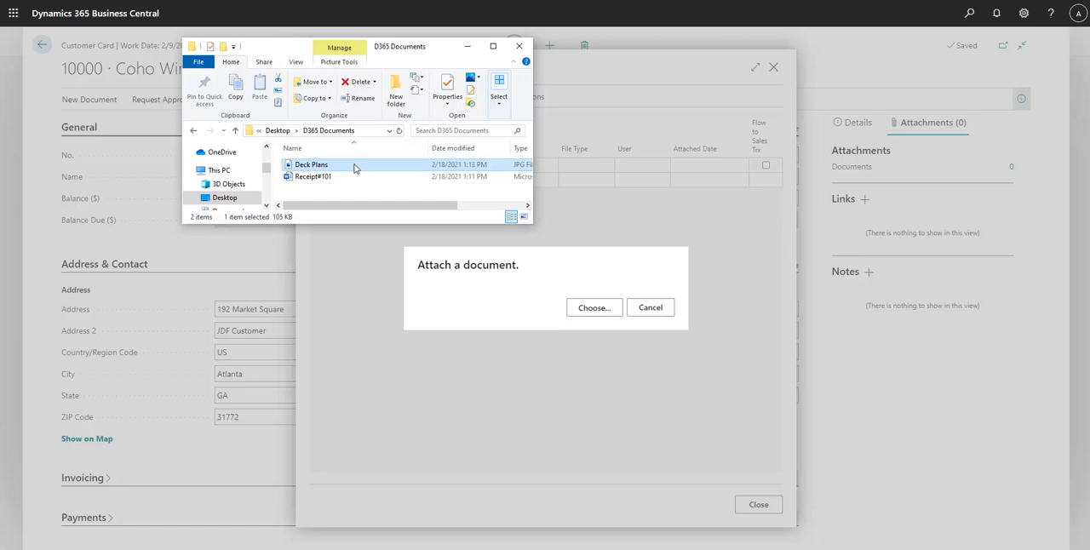
left_click_drag(313, 166, 585, 310)
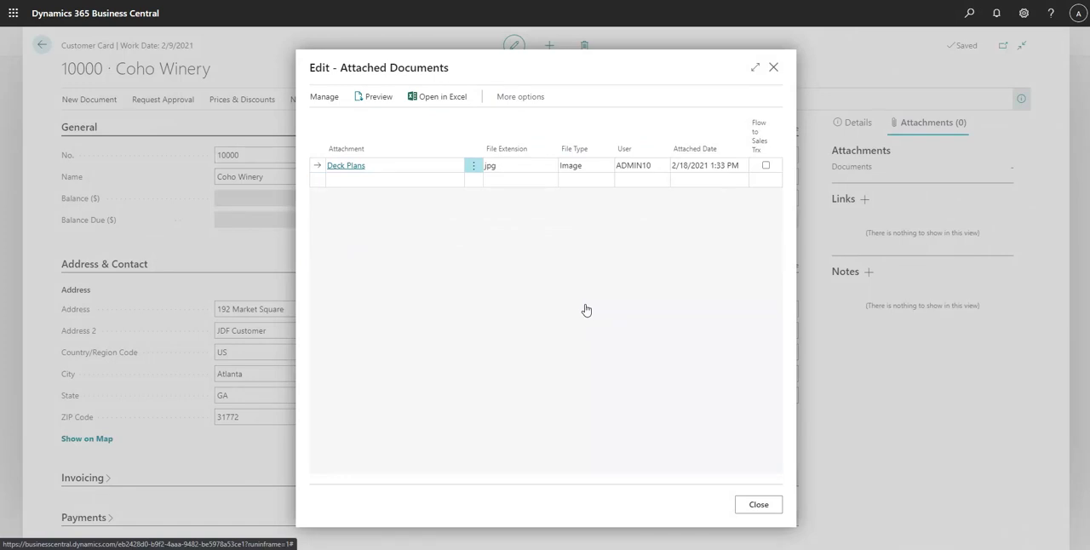
left_click(756, 505)
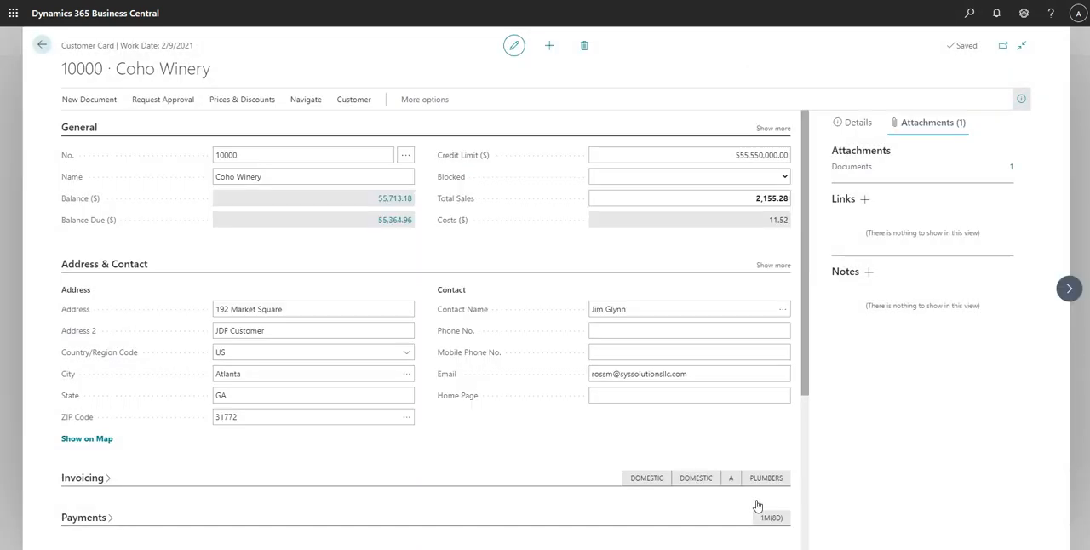
Step: Return to Customers and open the Sales Orders list from the Sales menu
left_click(41, 45)
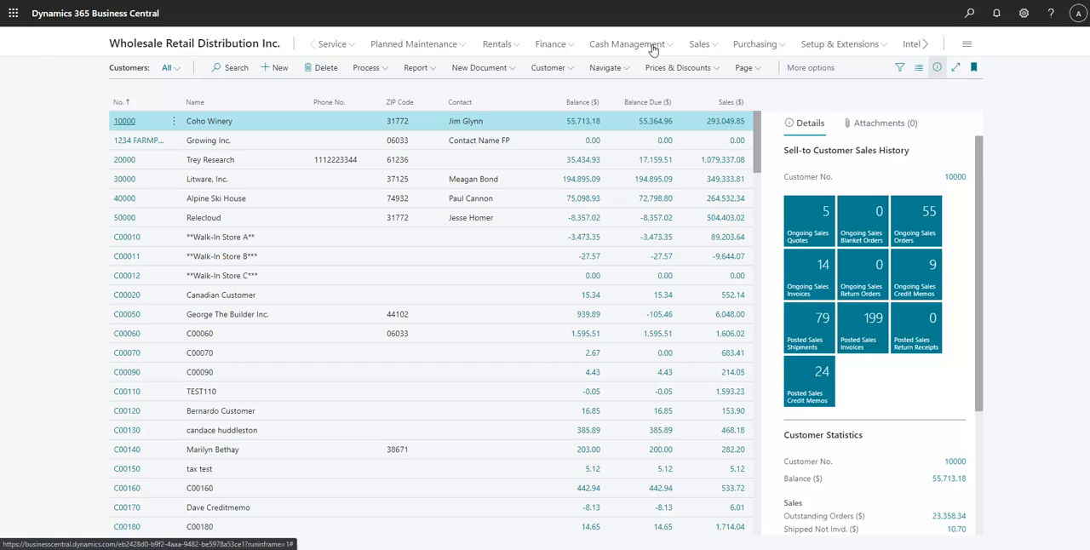
left_click(699, 46)
left_click(273, 72)
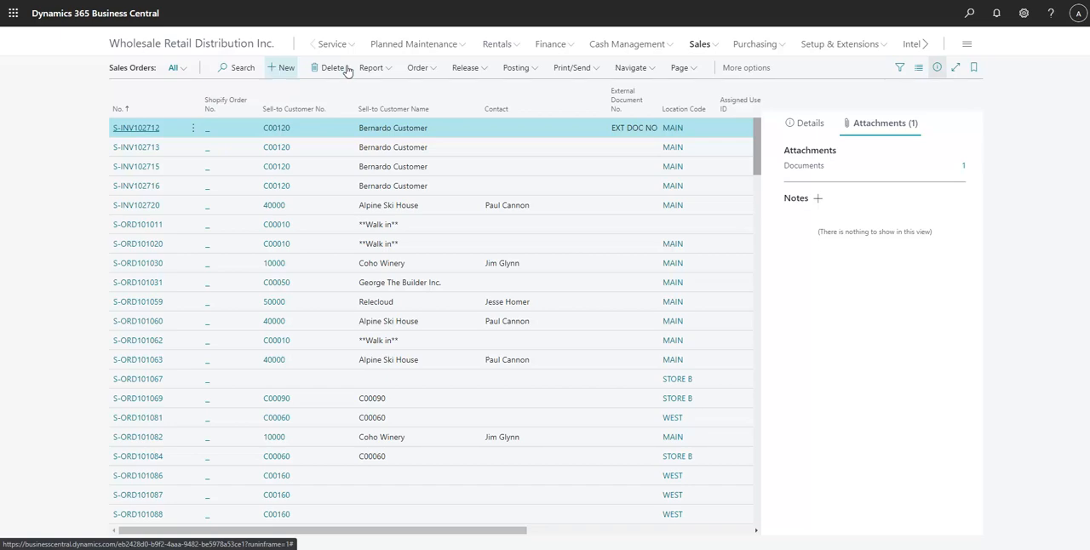
Step: Attach the Deck Plans image to sales order S-INV102712 via the Open dialog
left_click(964, 168)
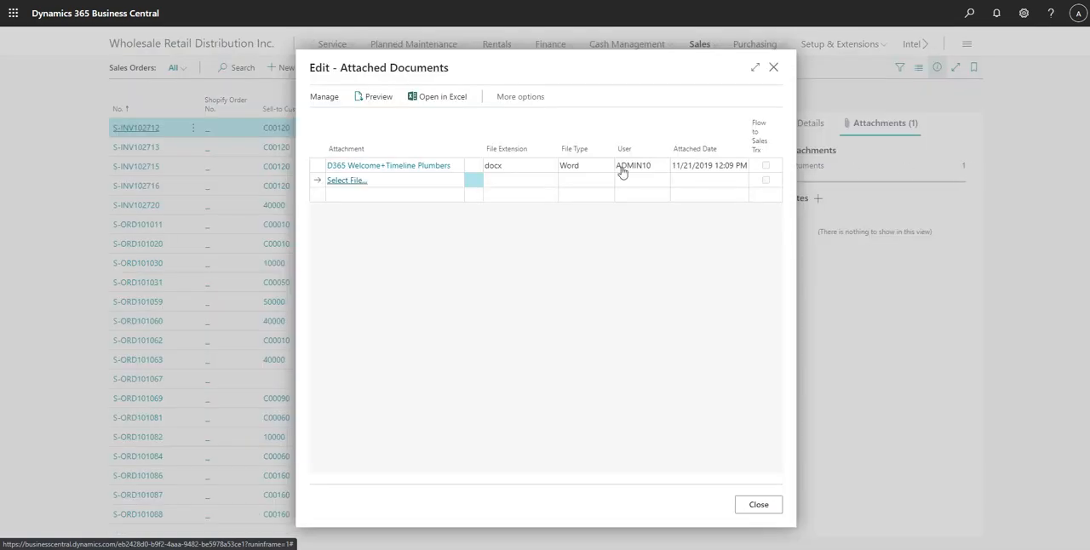
left_click(347, 182)
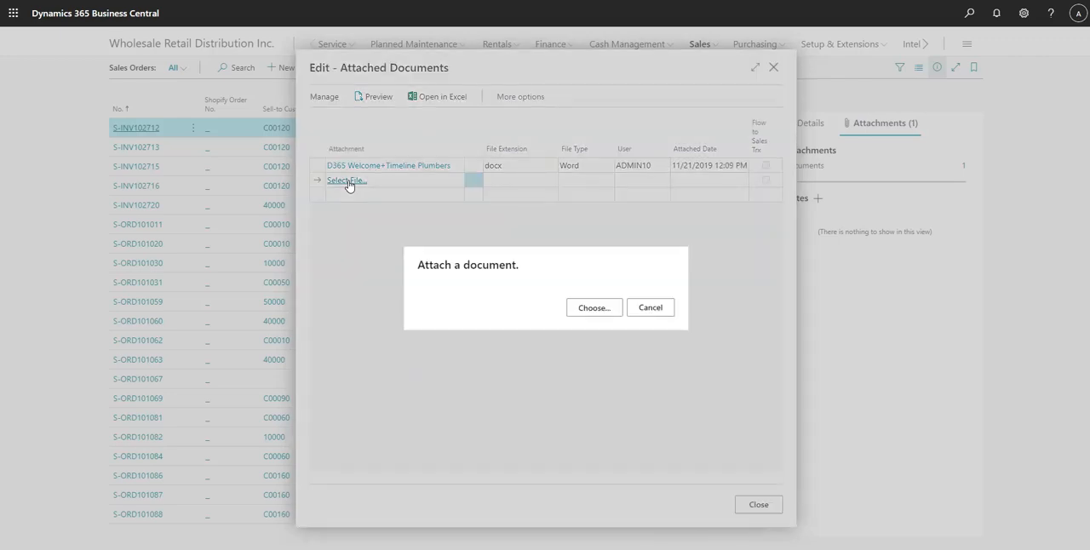
left_click(594, 308)
left_click(371, 81)
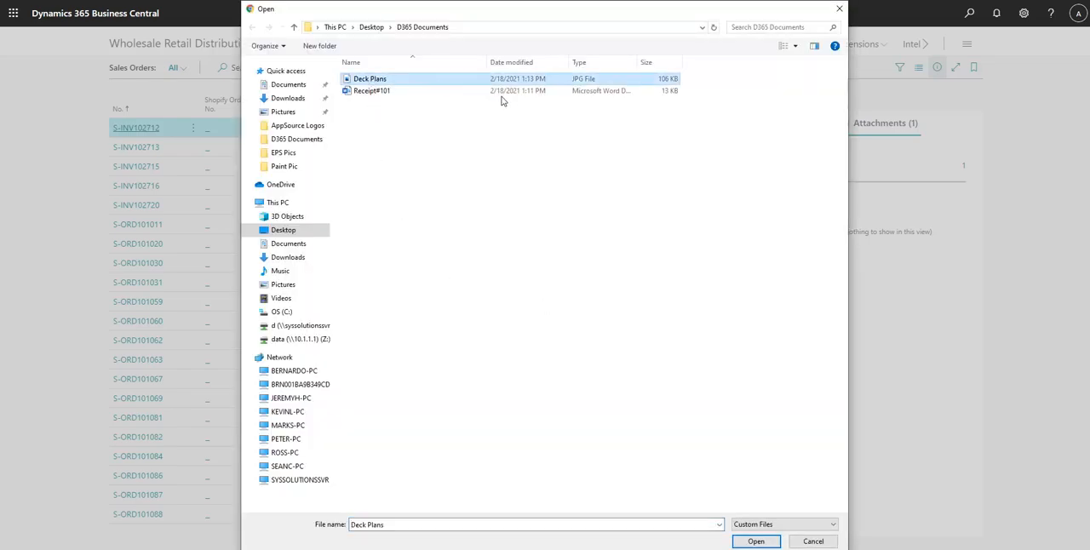
left_click(755, 542)
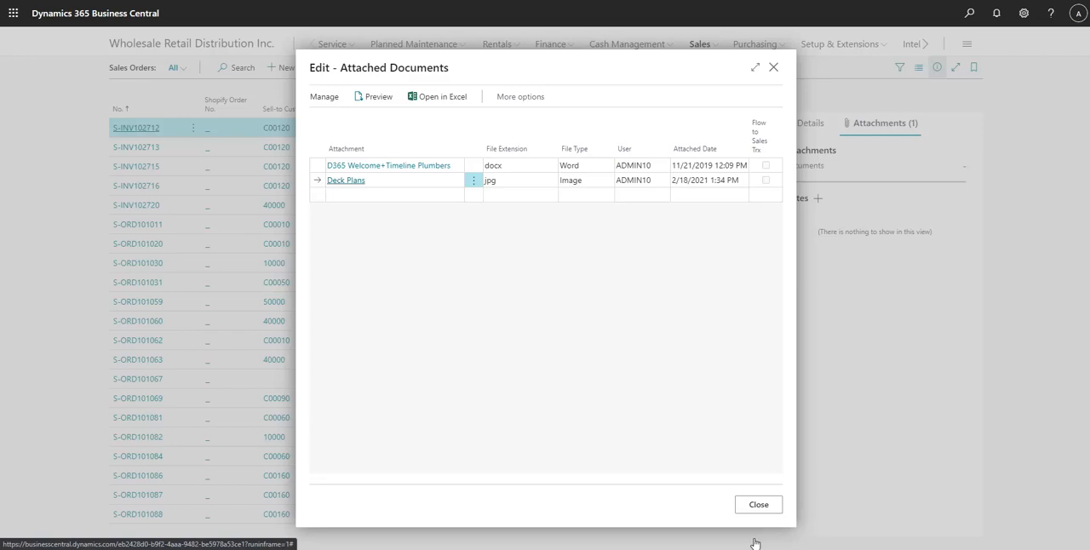
Step: Preview the attached Deck Plans picture from its link
left_click(345, 181)
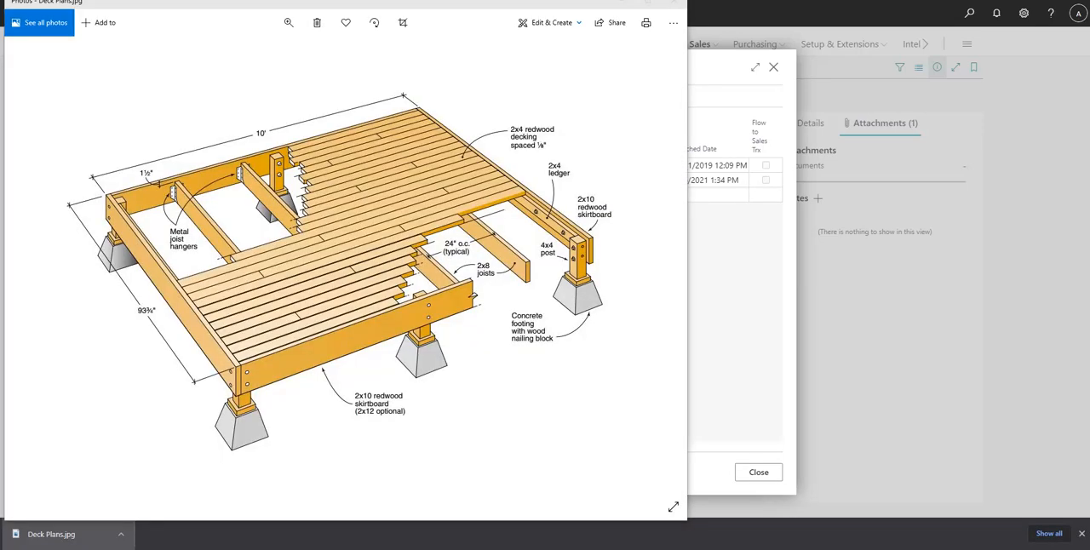